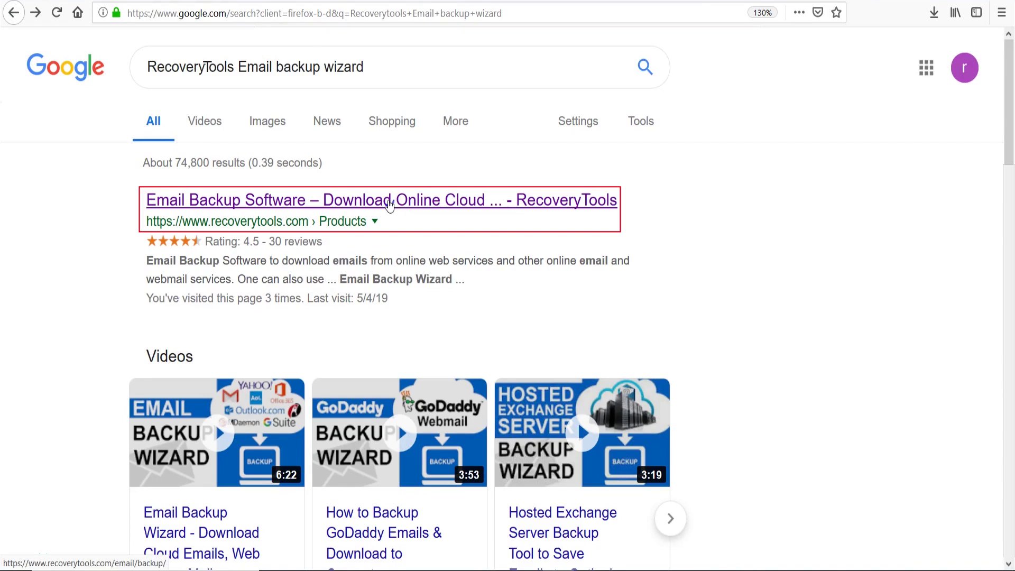
Open the RecoveryTools Email Backup Software page from the Google results
click(390, 203)
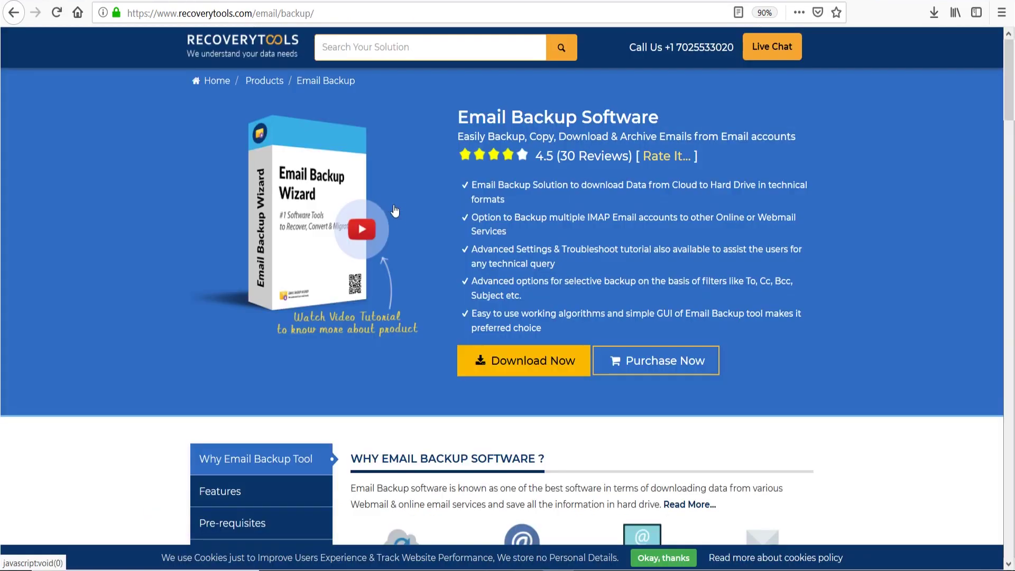
Download and save the setup-email-backup.exe installer (17.7 MB), then open it from Firefox's downloads list
click(513, 361)
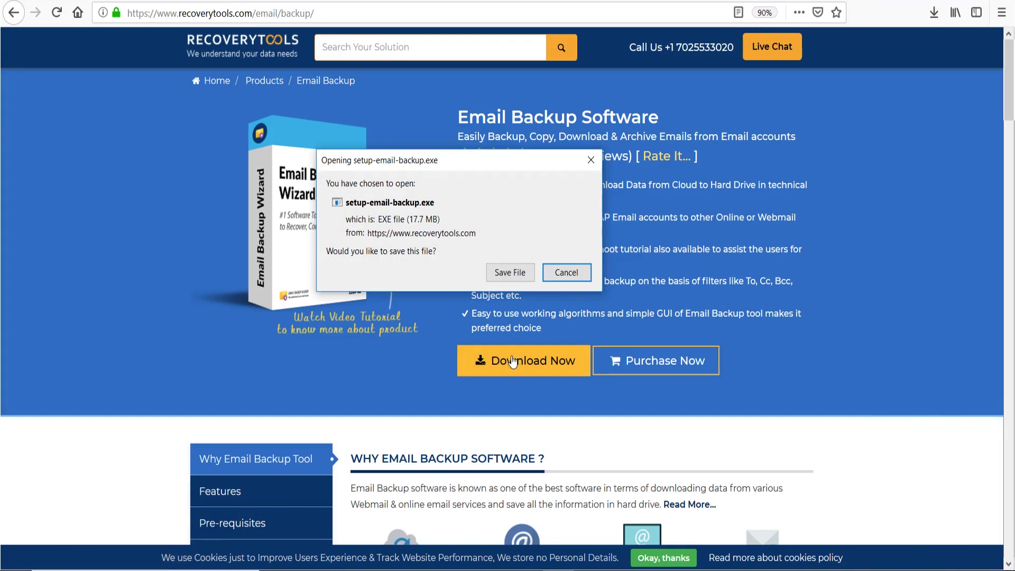
click(511, 273)
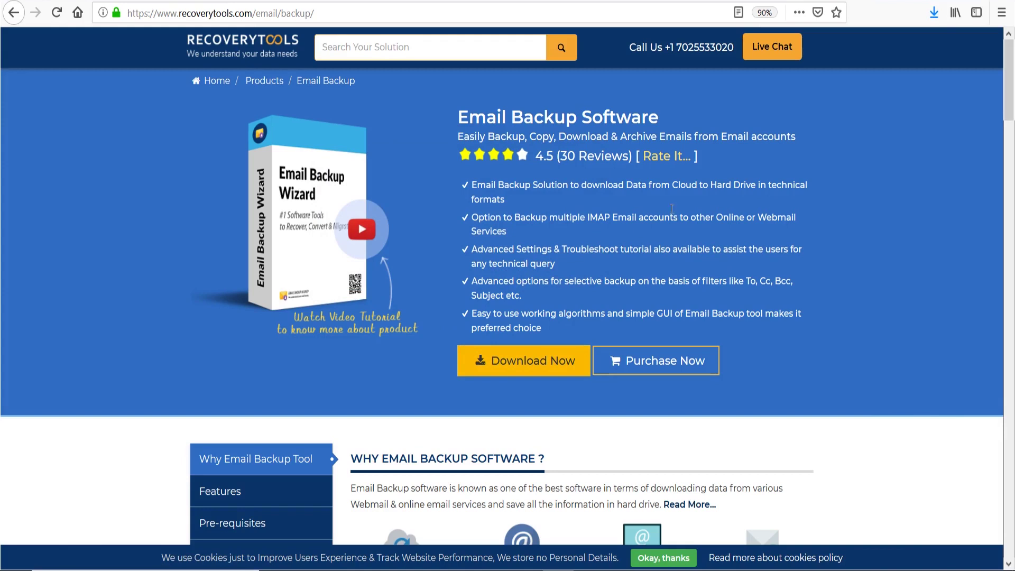
click(934, 12)
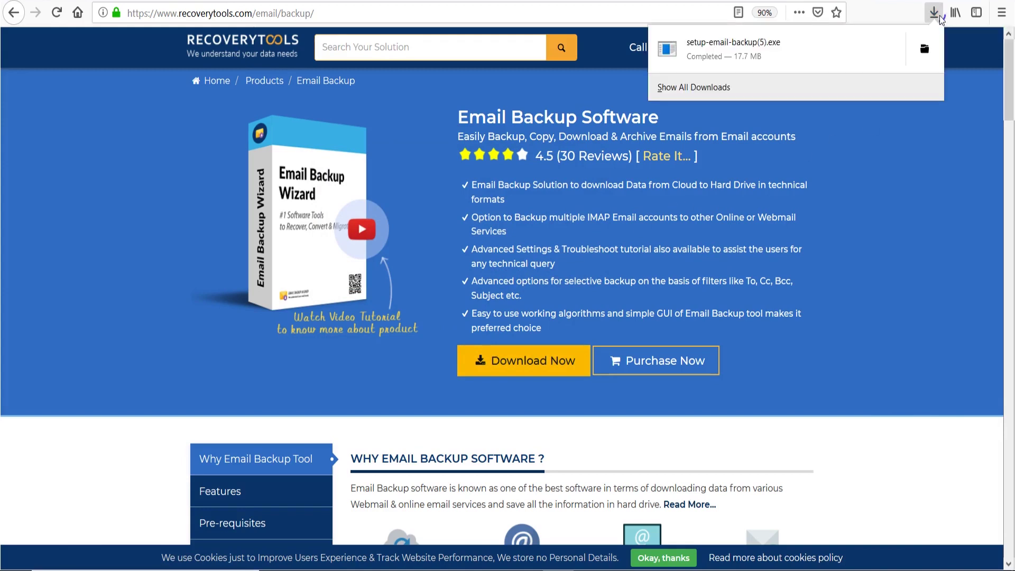
click(756, 56)
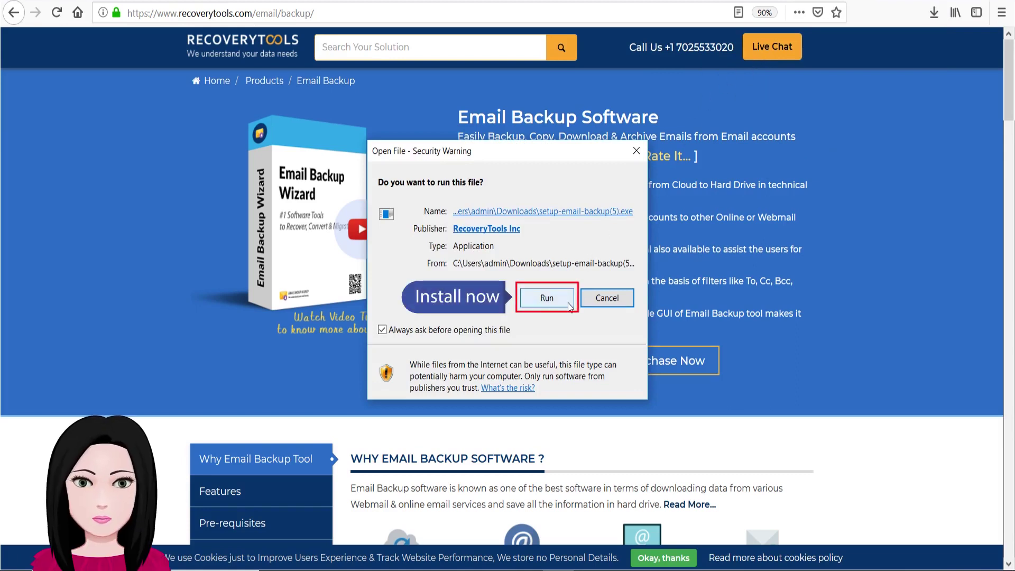
Install Email Backup Wizard v8.2.4 with default language and location, accept the license, and launch it
click(548, 298)
click(532, 309)
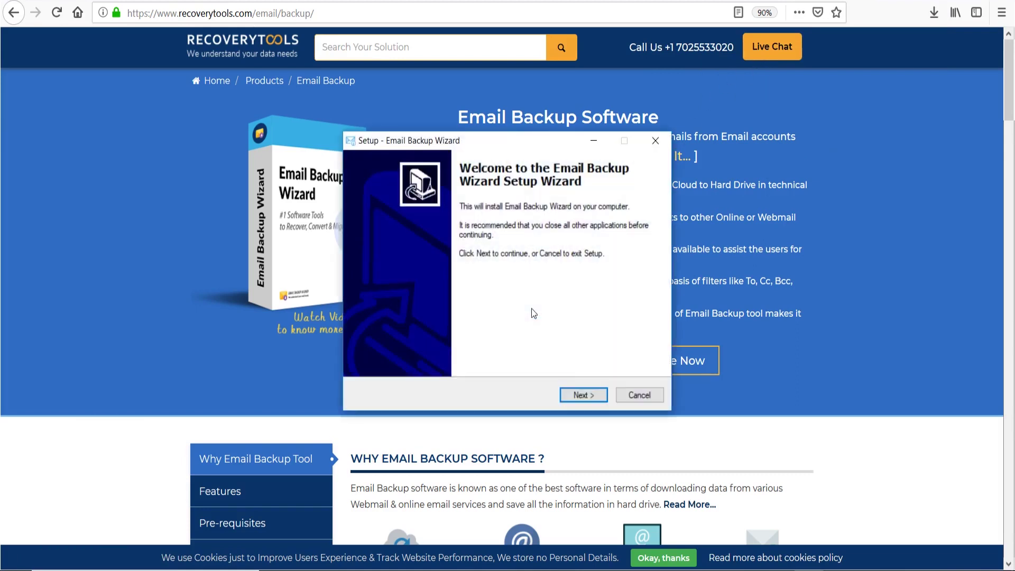
click(596, 395)
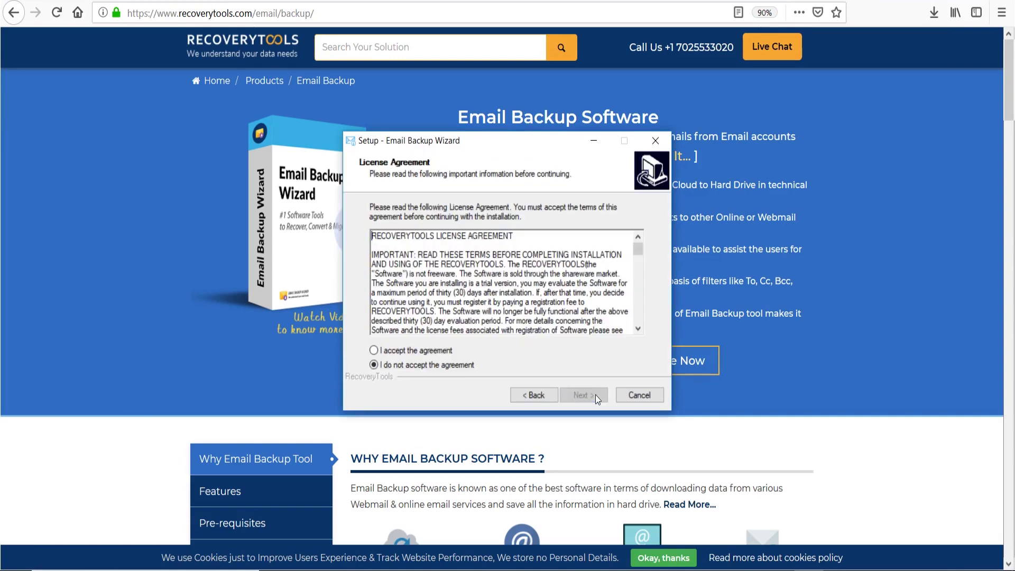
click(374, 350)
click(599, 399)
click(598, 399)
click(598, 399)
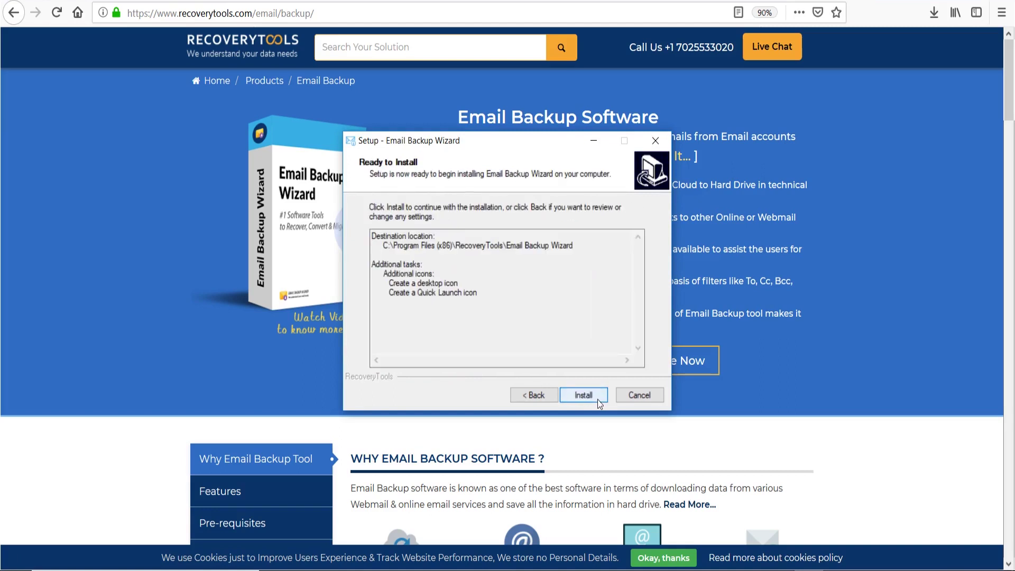
click(597, 399)
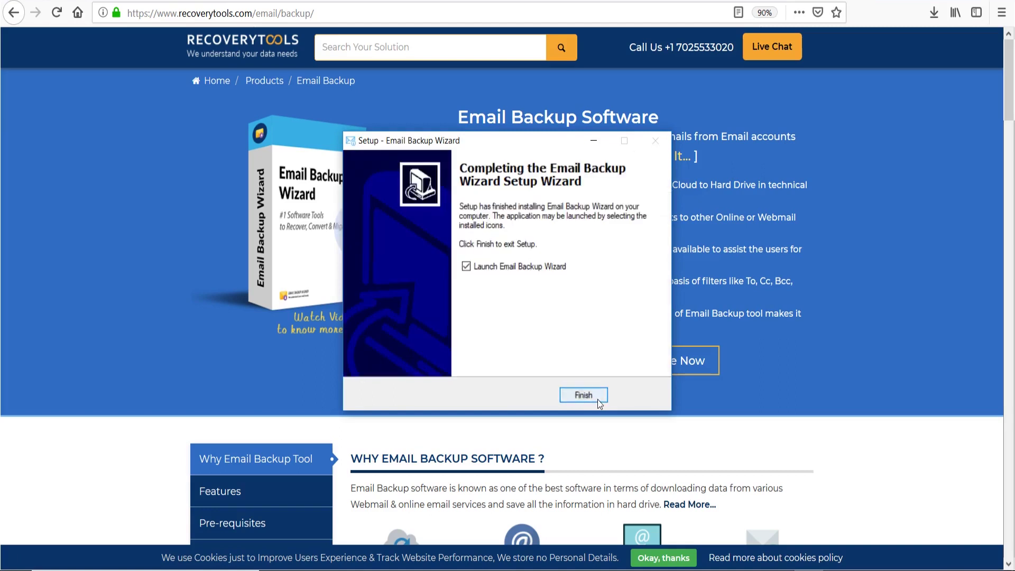
click(598, 399)
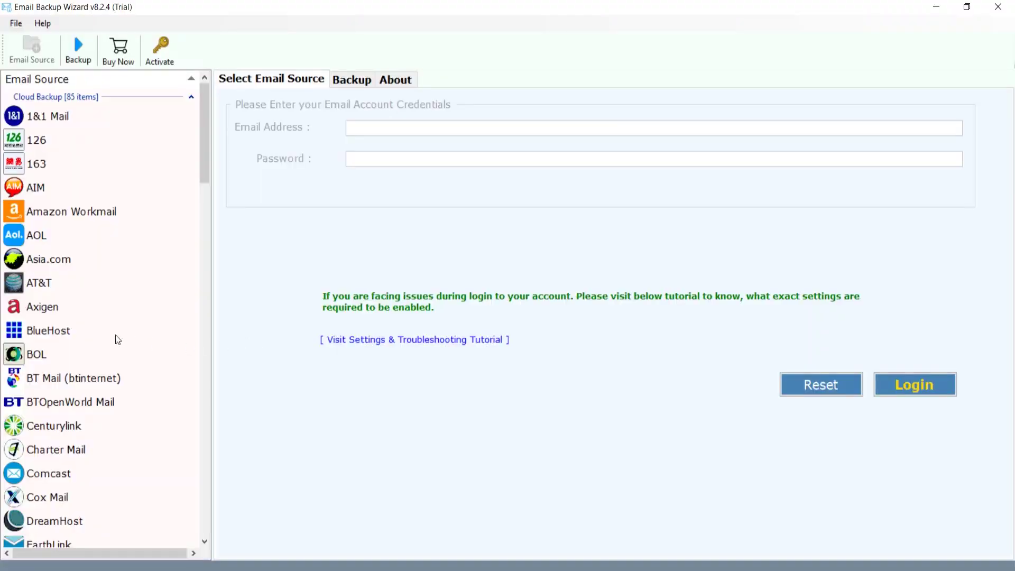
Choose BlueHost as the source and log in with the account's email address and password
click(101, 334)
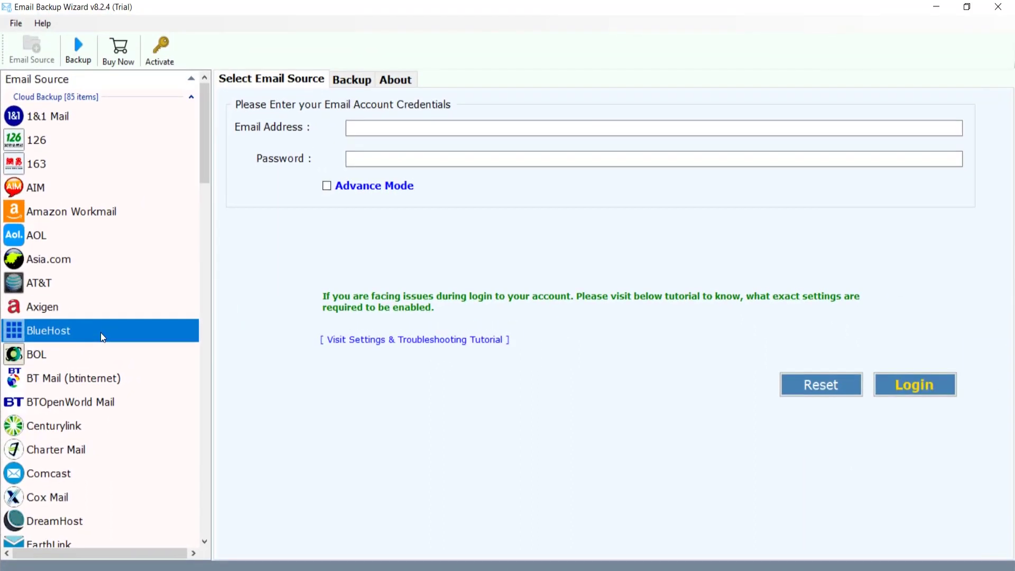
click(347, 129)
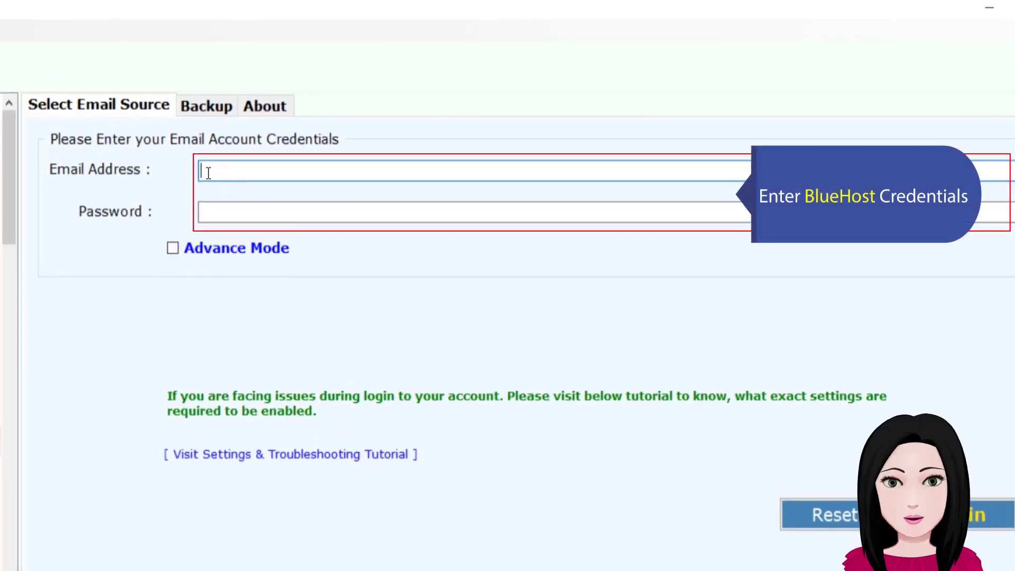
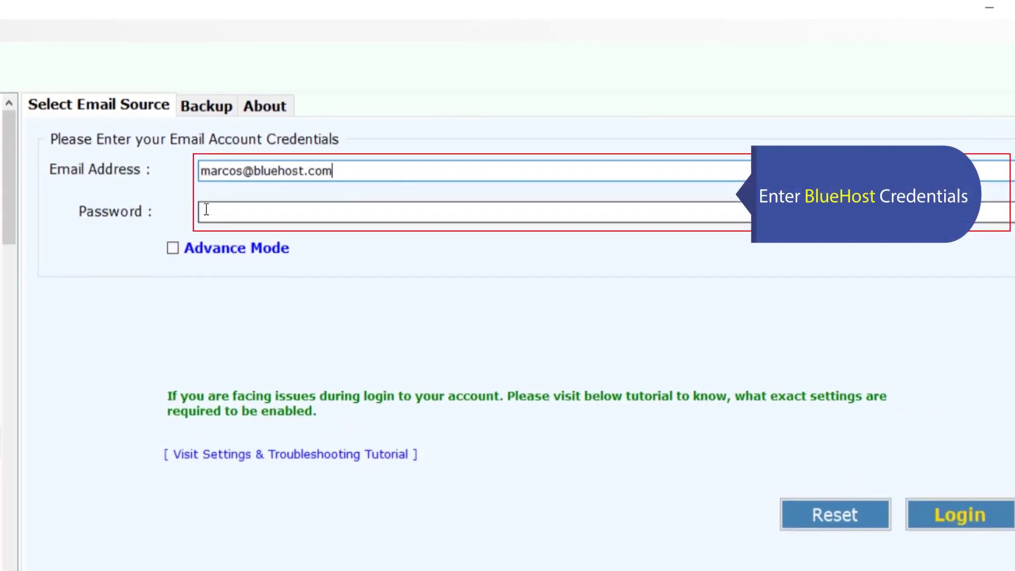
click(207, 211)
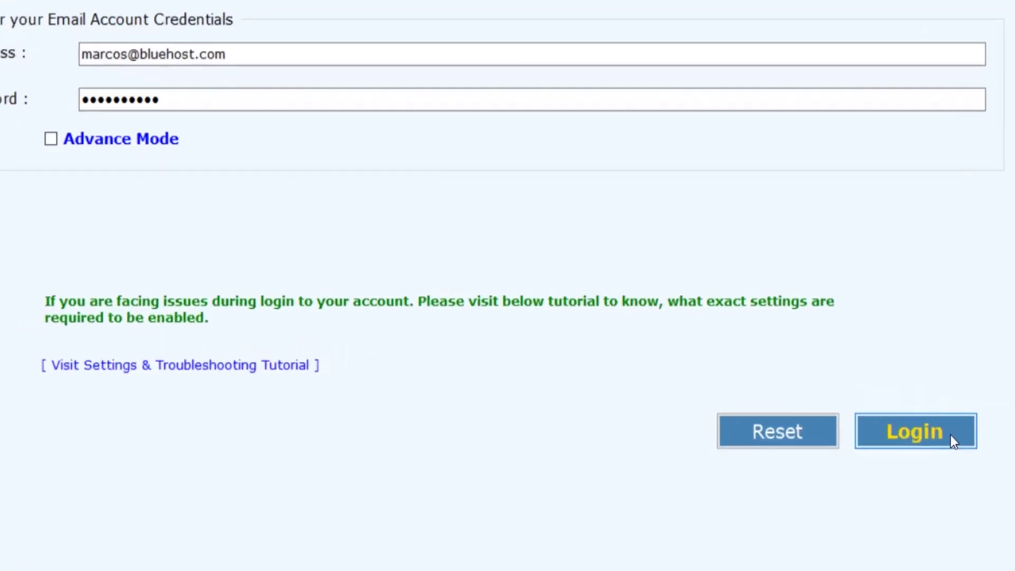
click(951, 435)
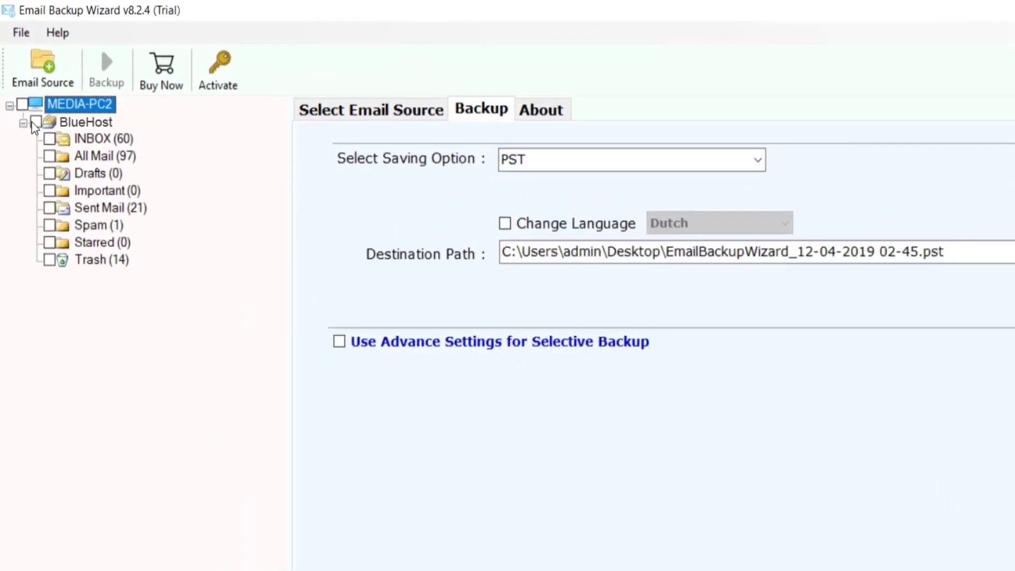
Check all BlueHost folders and pick Office 365 as the saving option, leaving default folders unchecked
click(35, 122)
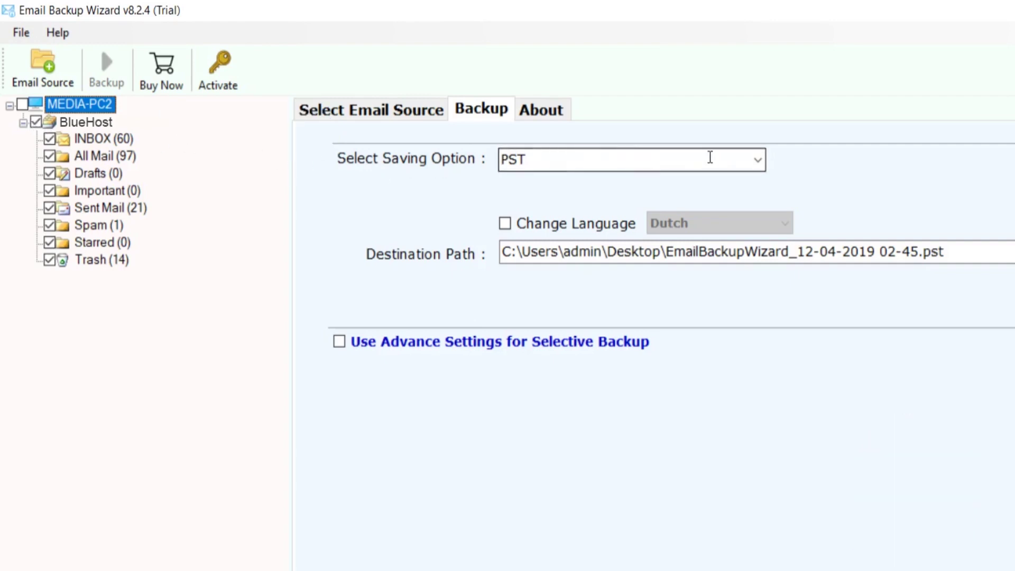
click(758, 160)
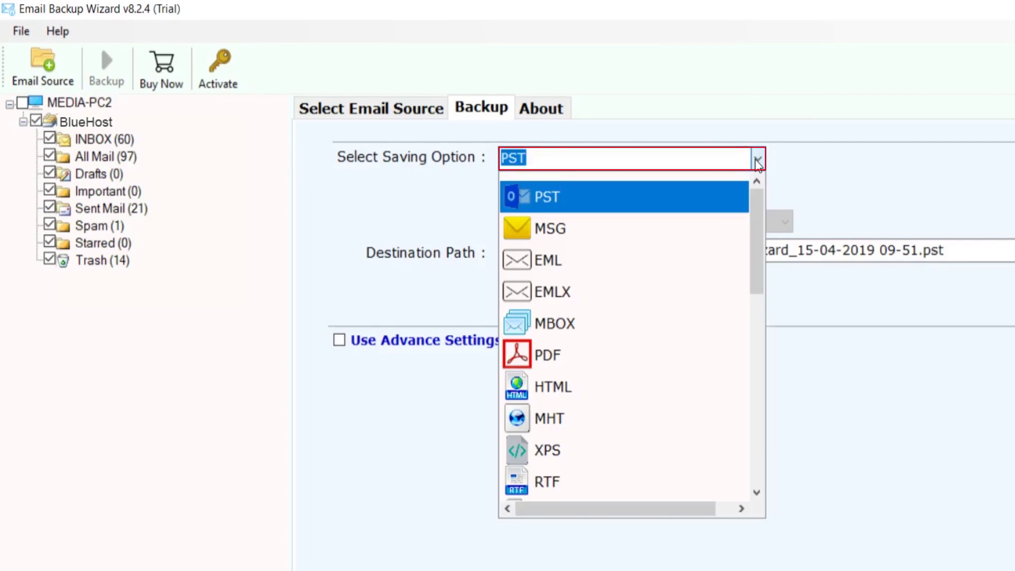
scroll(739, 338, down, 5)
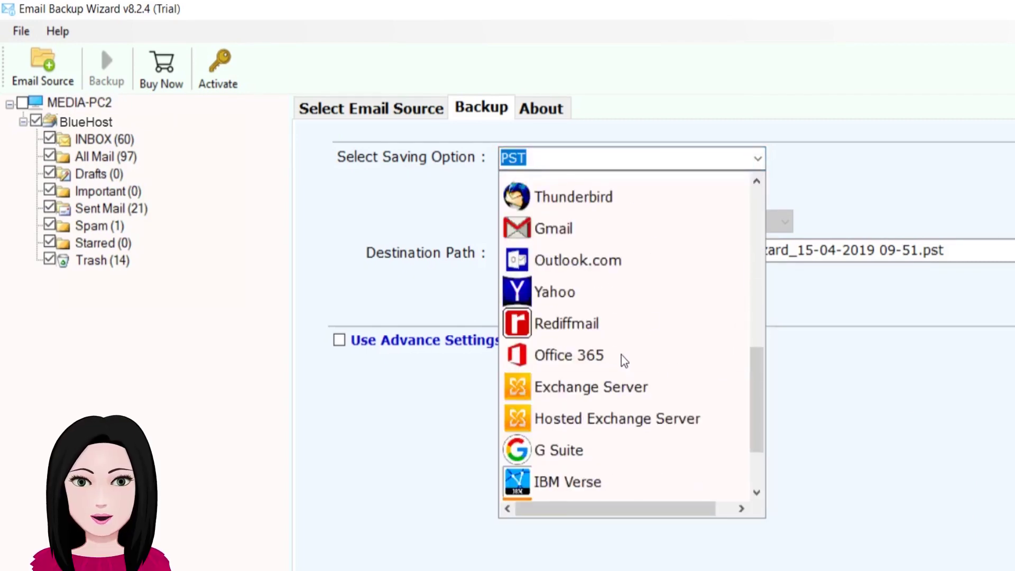
click(624, 358)
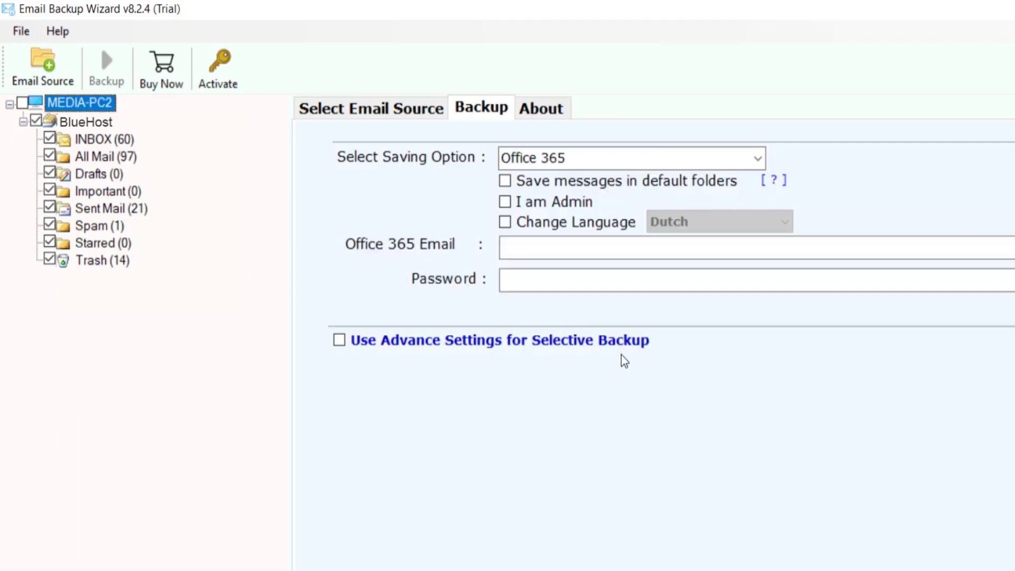
click(505, 182)
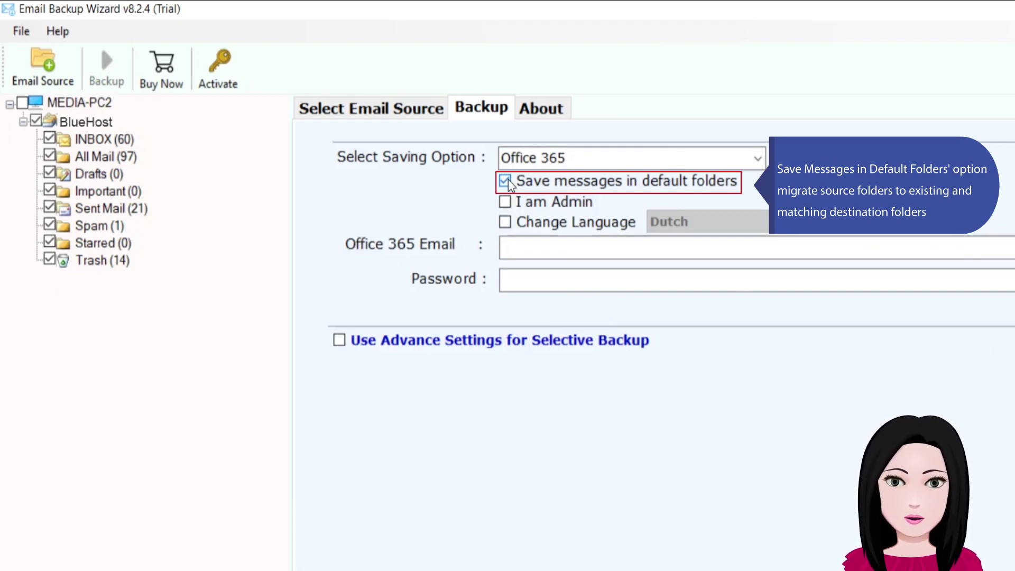
click(505, 181)
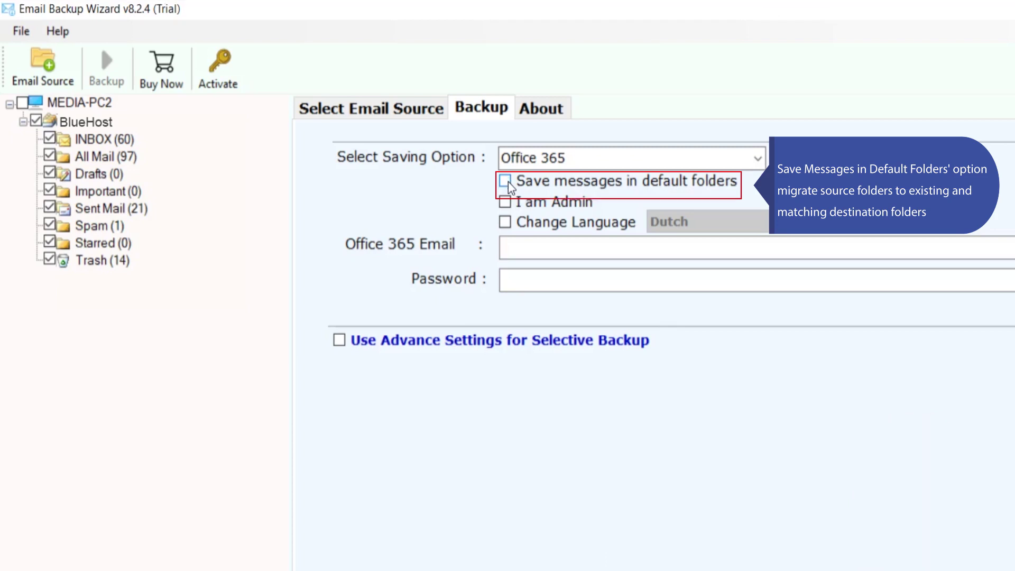
click(513, 241)
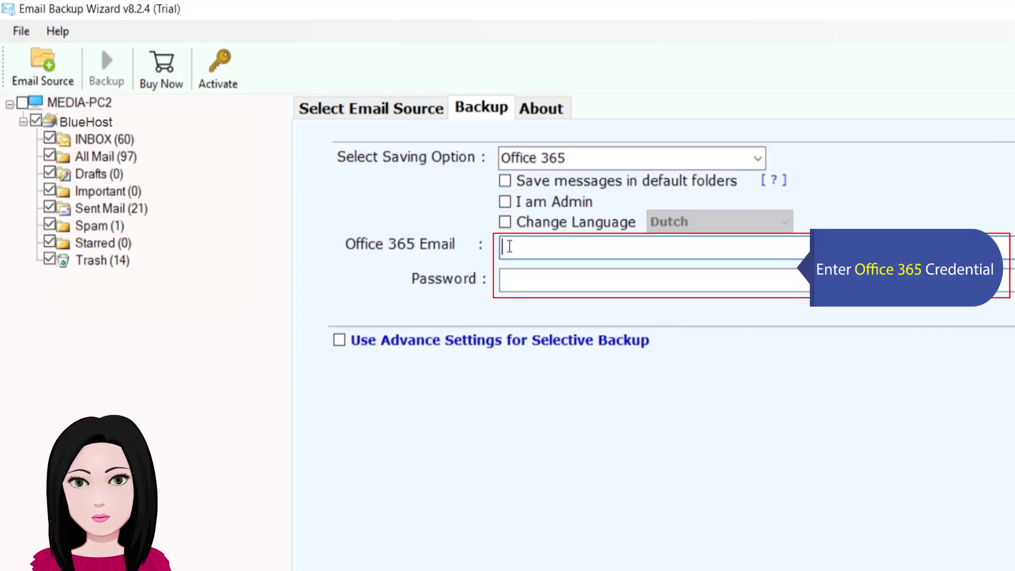
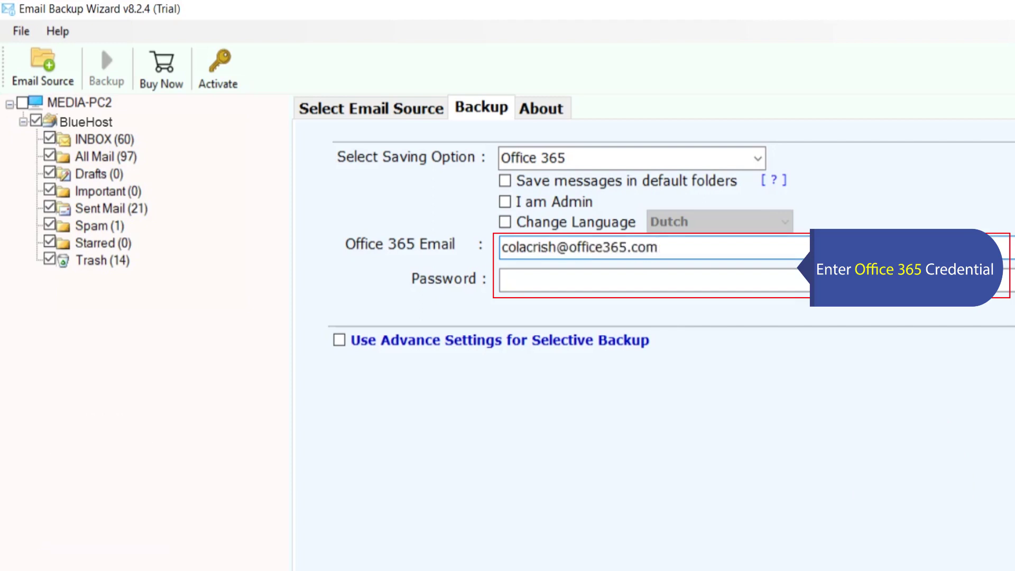
key(Tab)
text(*****)
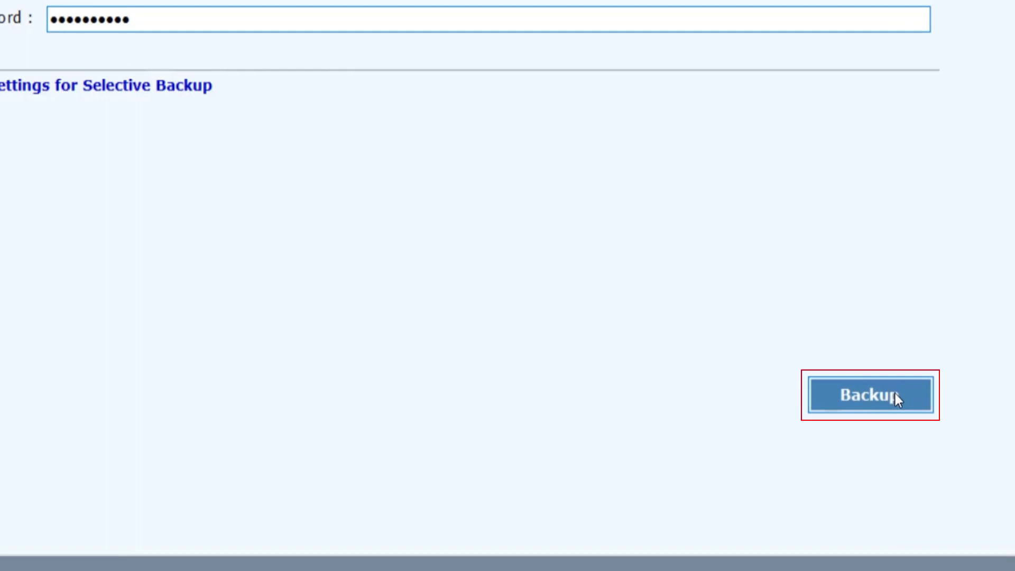
click(897, 399)
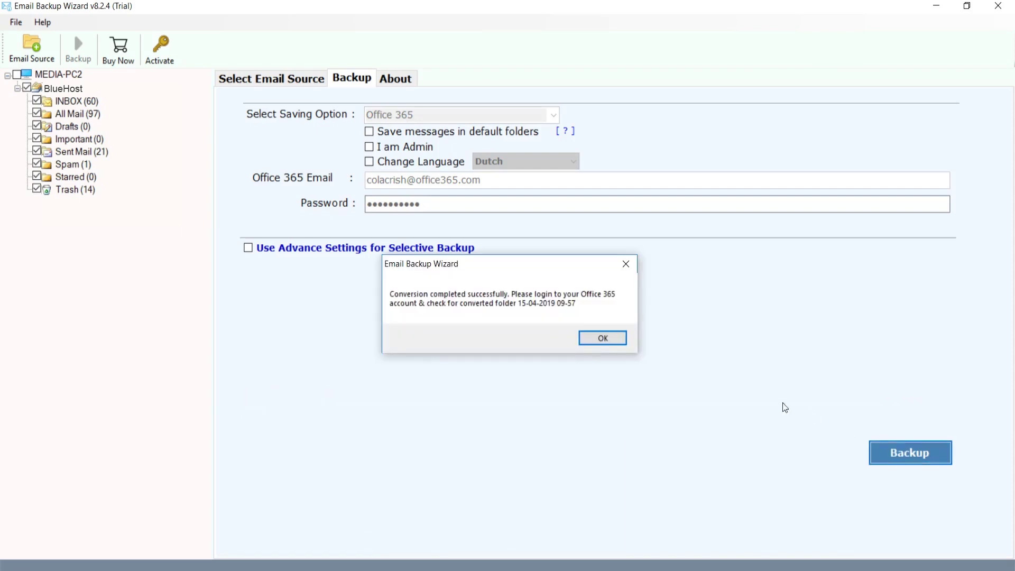
Dismiss the 'Conversion completed' message and the trial edition limit notice
click(603, 338)
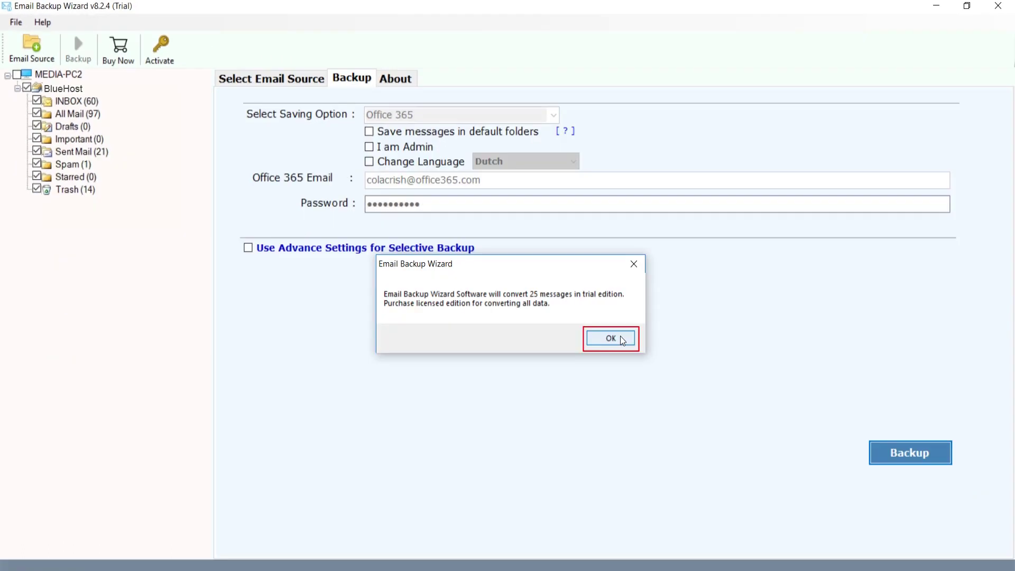
click(611, 338)
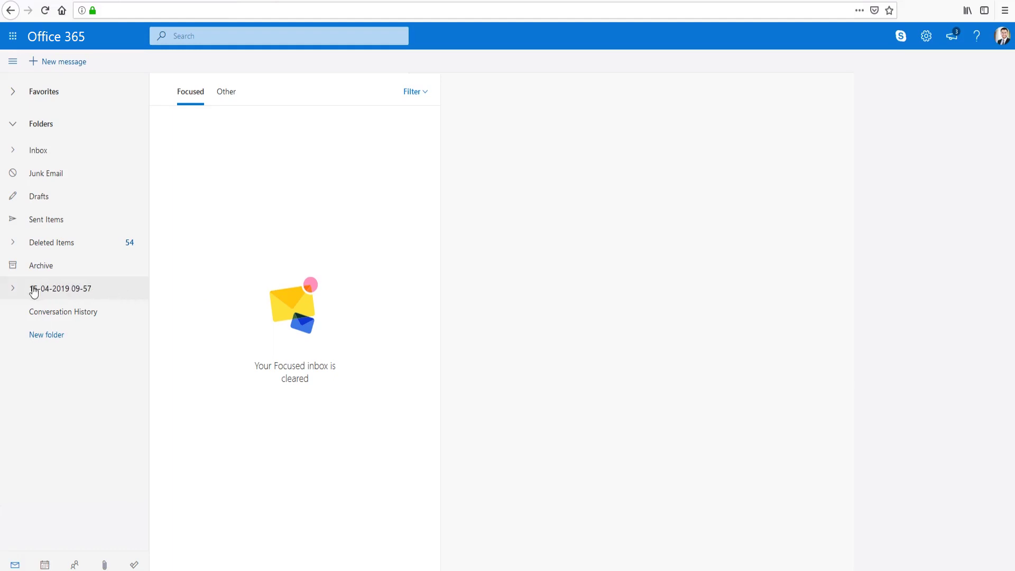
click(15, 290)
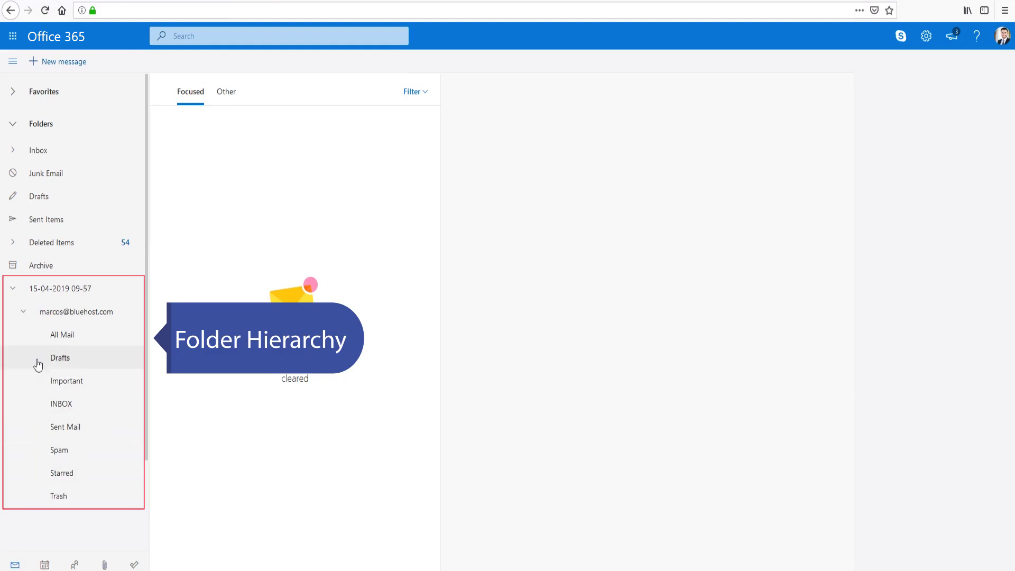
click(67, 342)
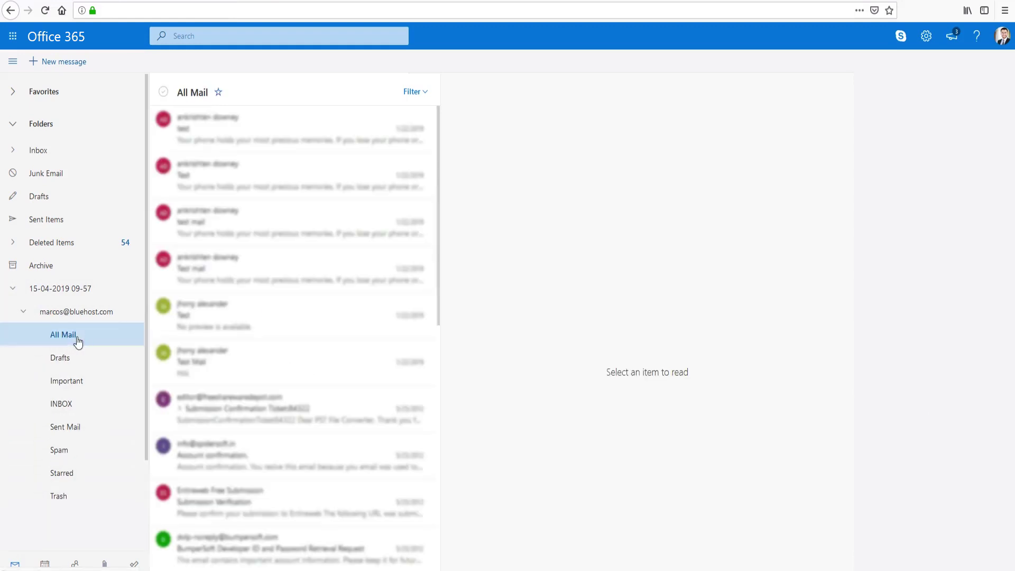